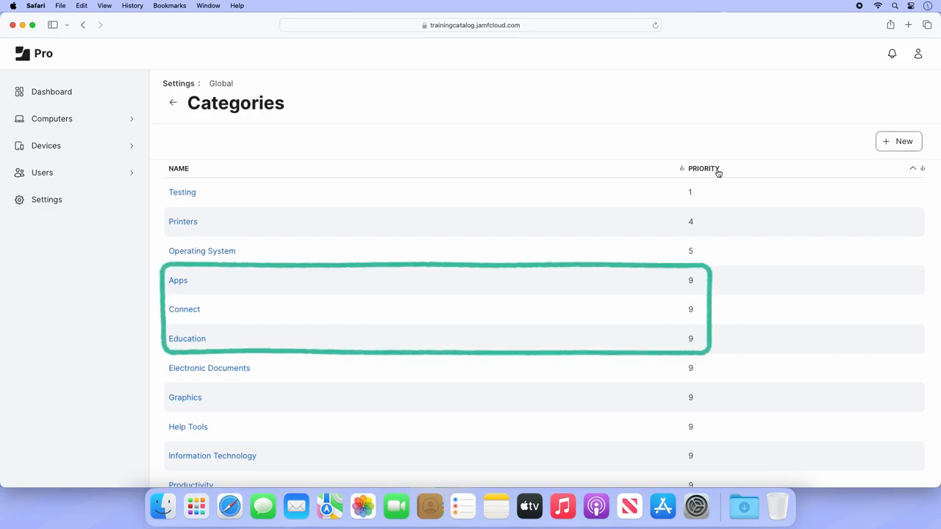
Step: Create and save a new category named Browsers with a Self Service priority of 3
left_click(889, 149)
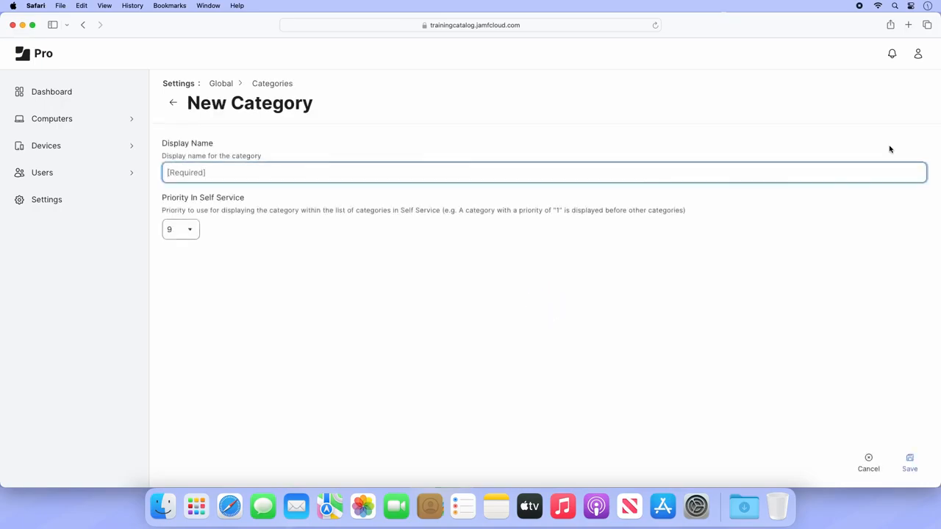
type("Browsers")
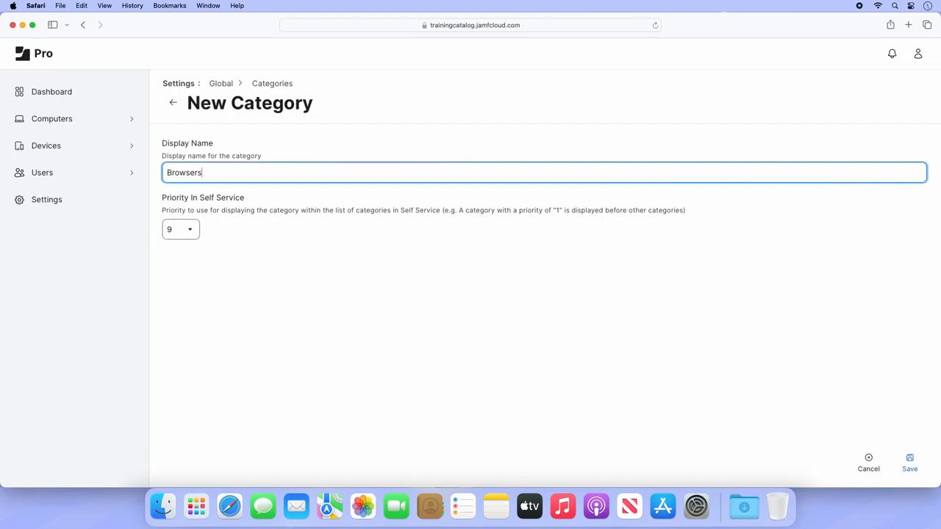
left_click(394, 191)
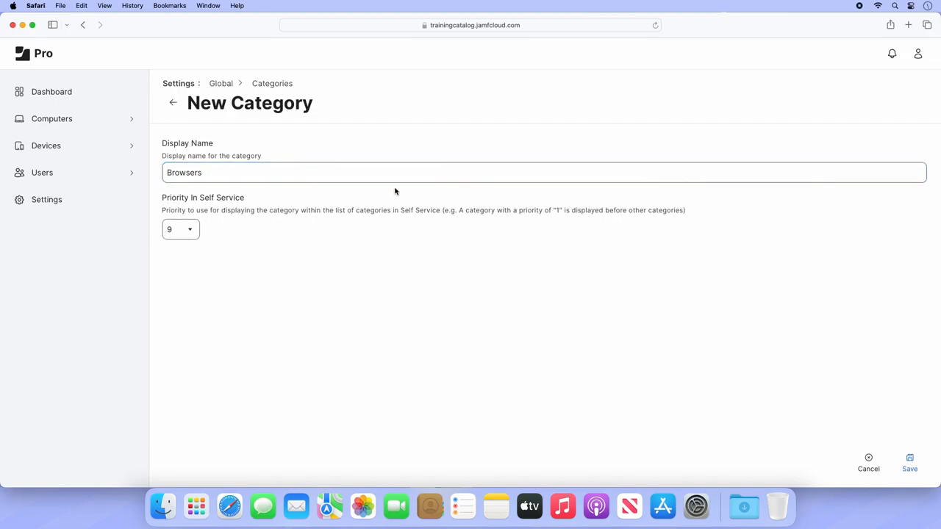
left_click(195, 232)
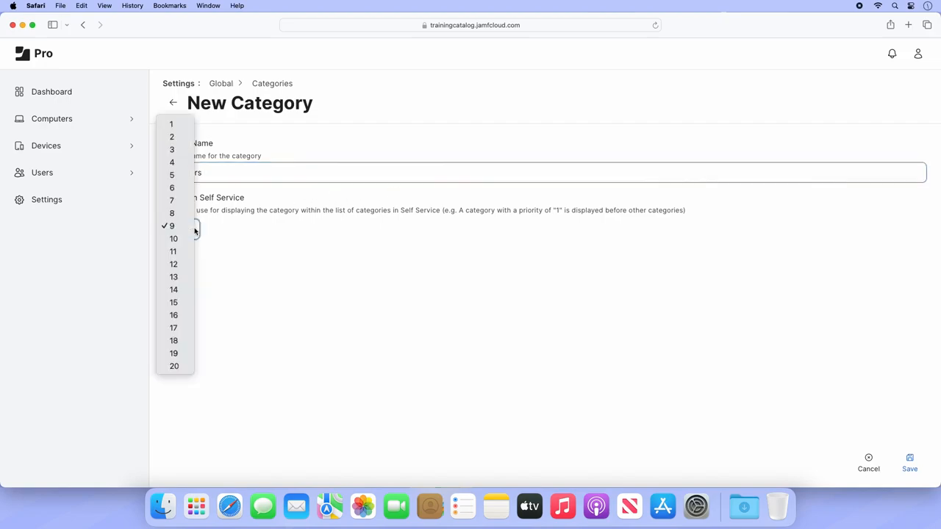
left_click(185, 153)
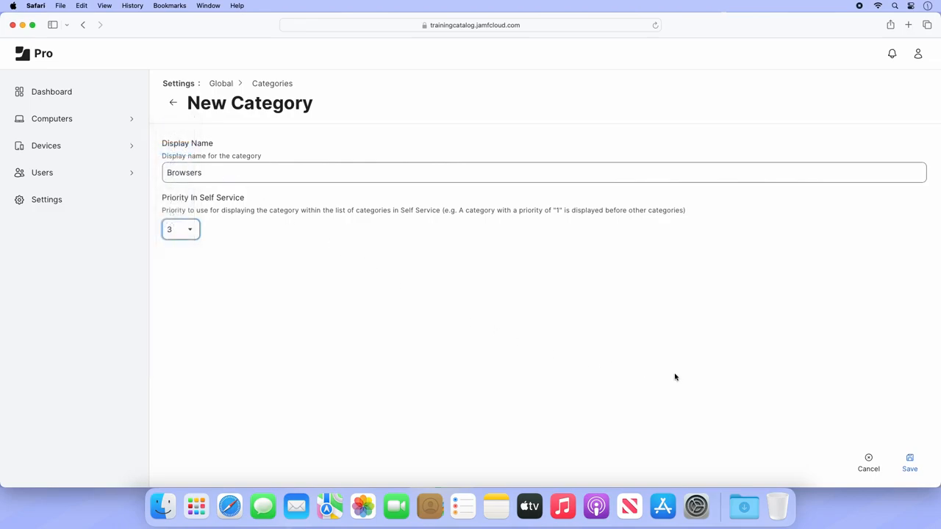
left_click(909, 461)
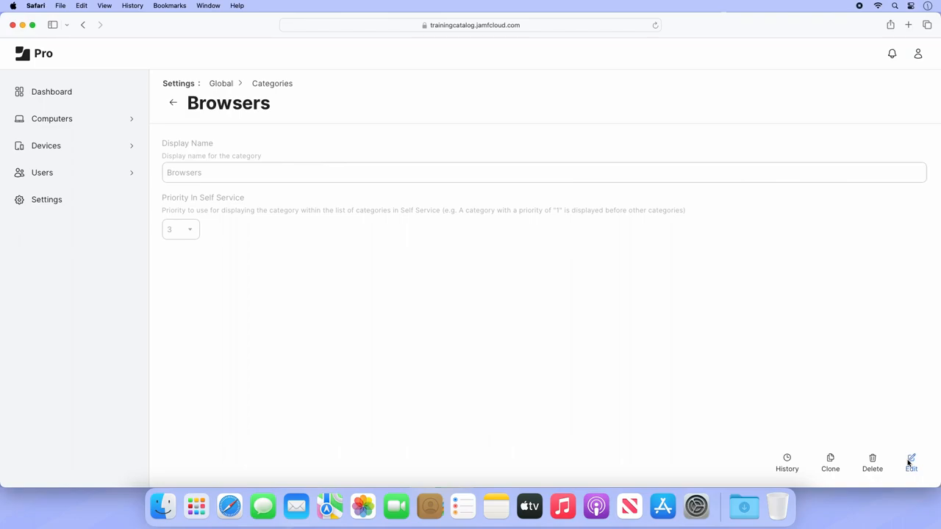
Step: Assign the Mozilla Firefox computer policy to the Browsers category, save it and return to the policy list
left_click(115, 124)
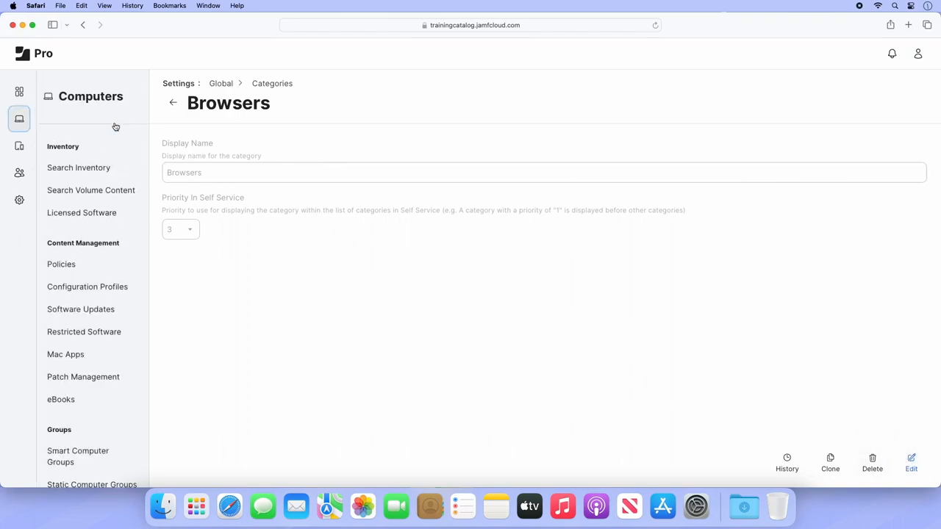
left_click(94, 264)
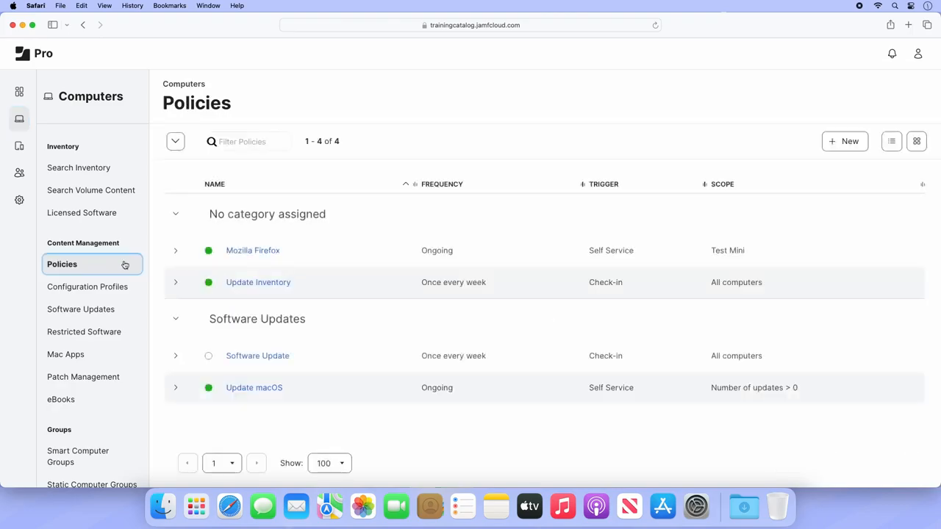
left_click(242, 254)
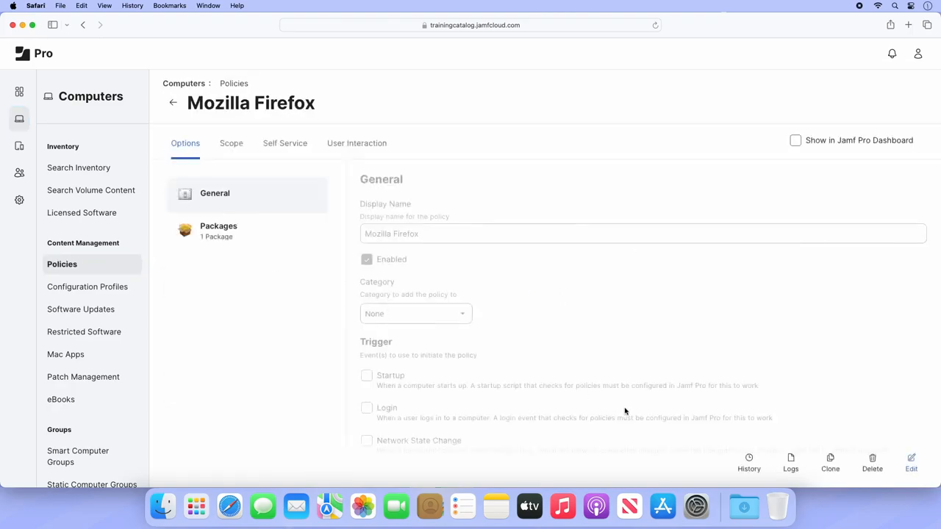
left_click(904, 461)
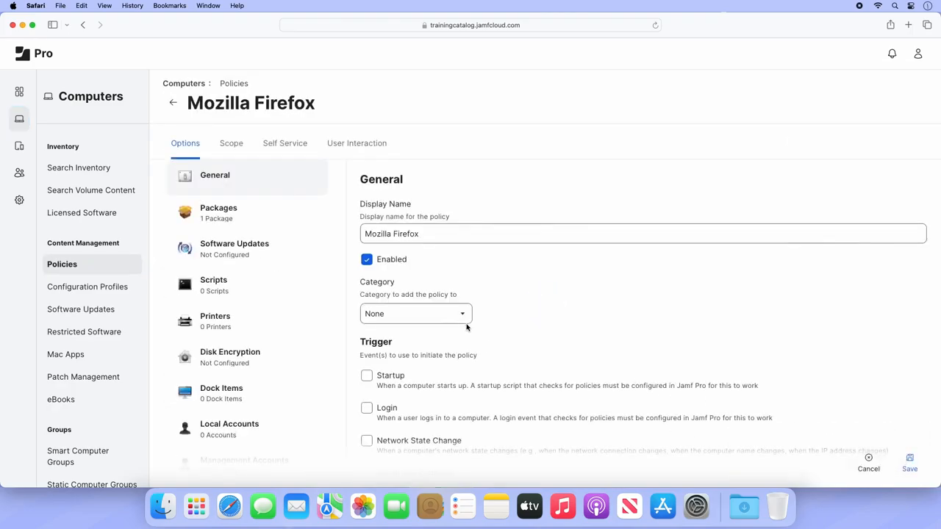
left_click(470, 322)
left_click(460, 335)
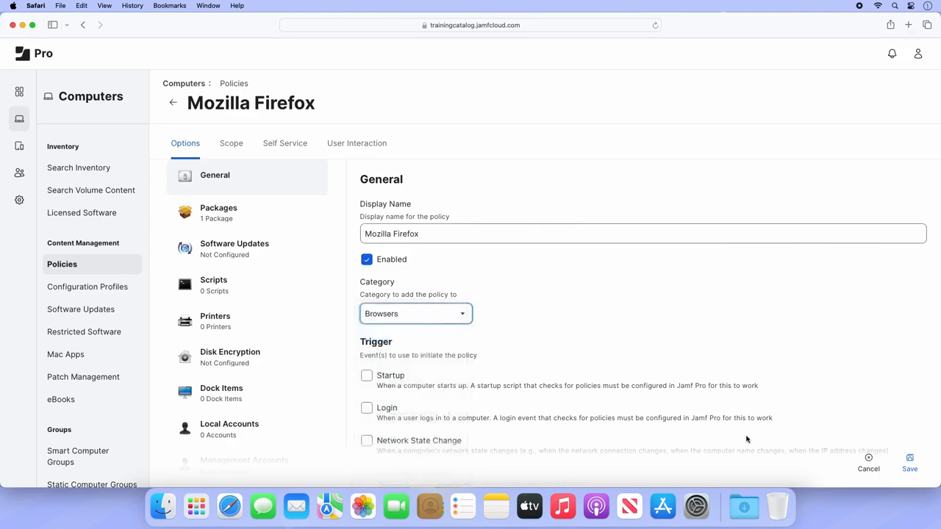
left_click(909, 464)
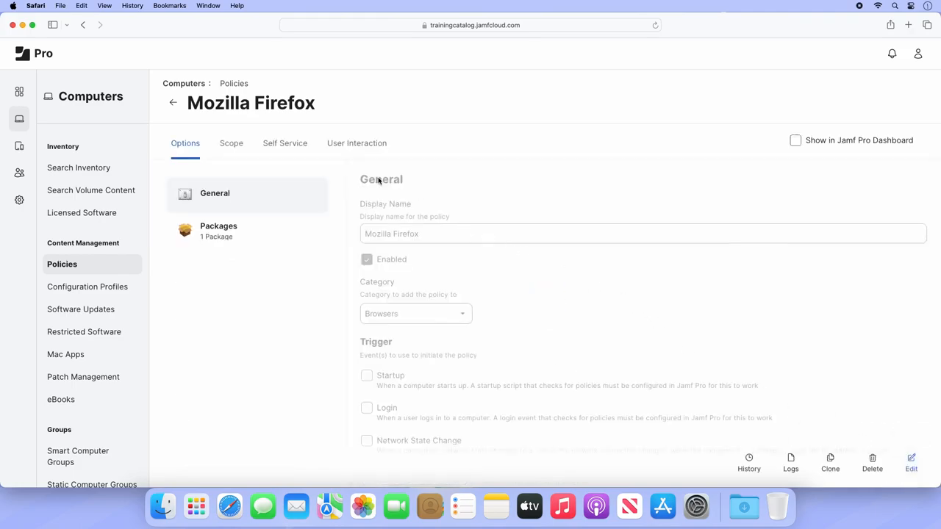
left_click(179, 107)
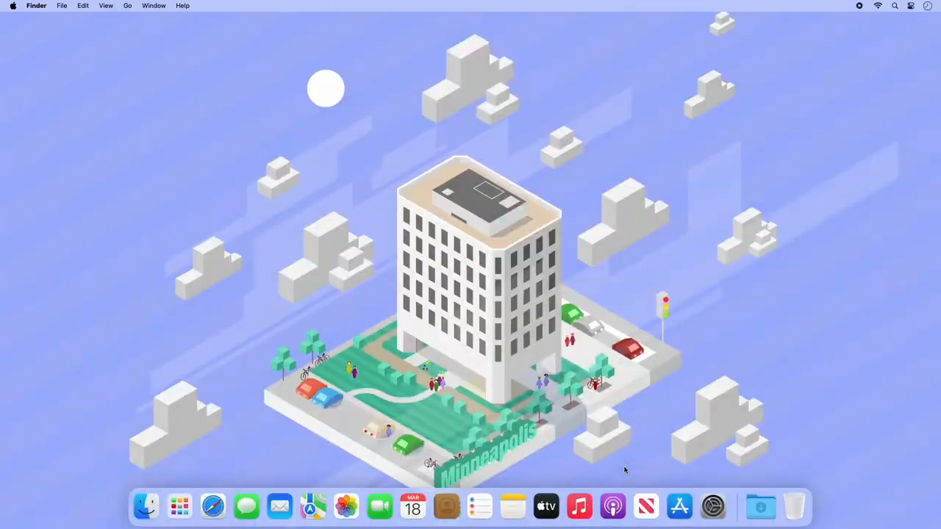
Step: Open the Self Service app on the Mac and view the items in the Browsers category
key("super+space")
type("self")
key("Return")
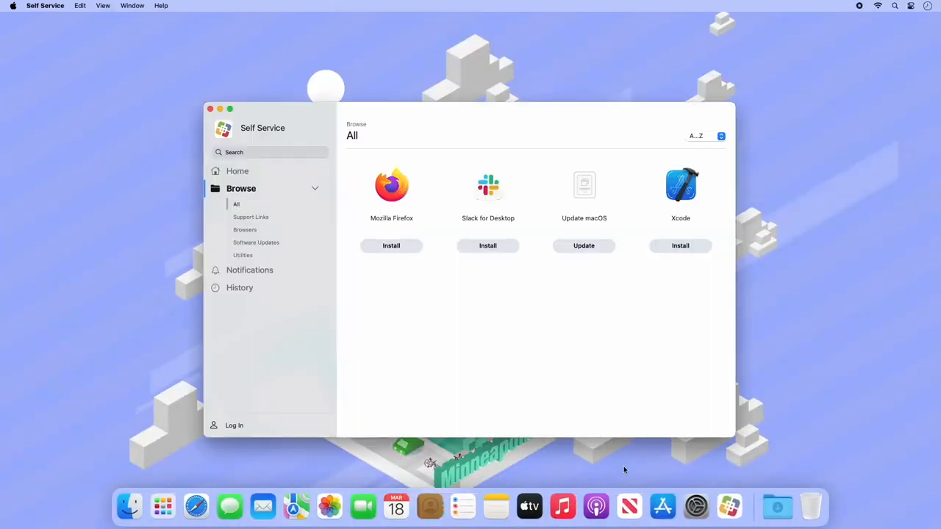
left_click(244, 230)
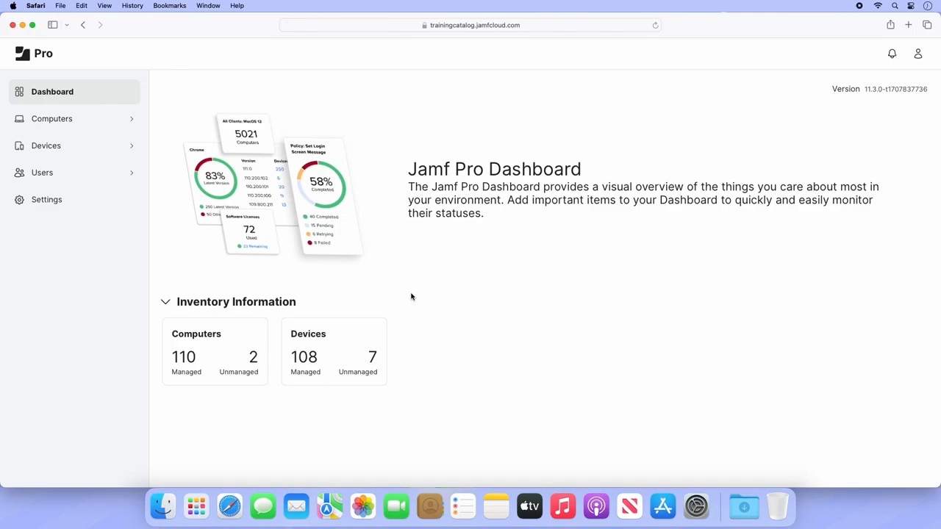
Step: In Jamf Pro's network settings, create and save a new building with the display name Tokyo
left_click(130, 202)
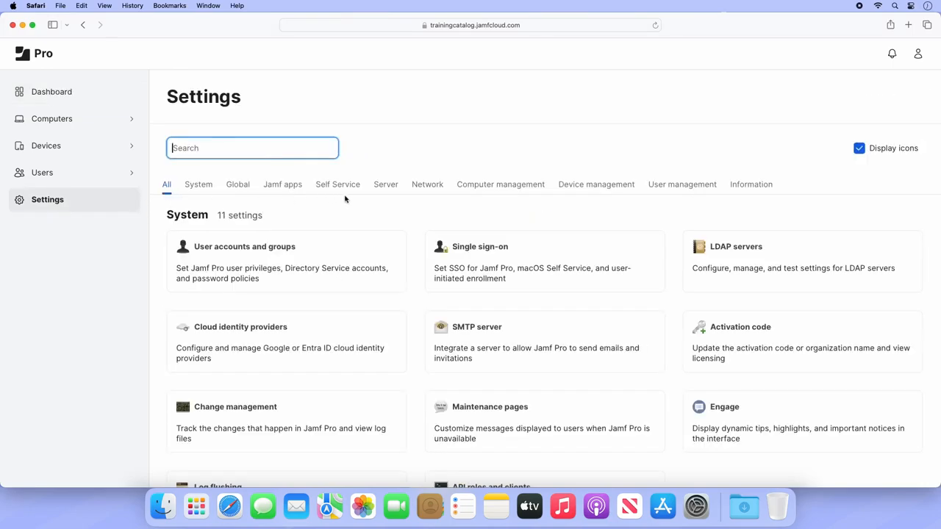
left_click(429, 185)
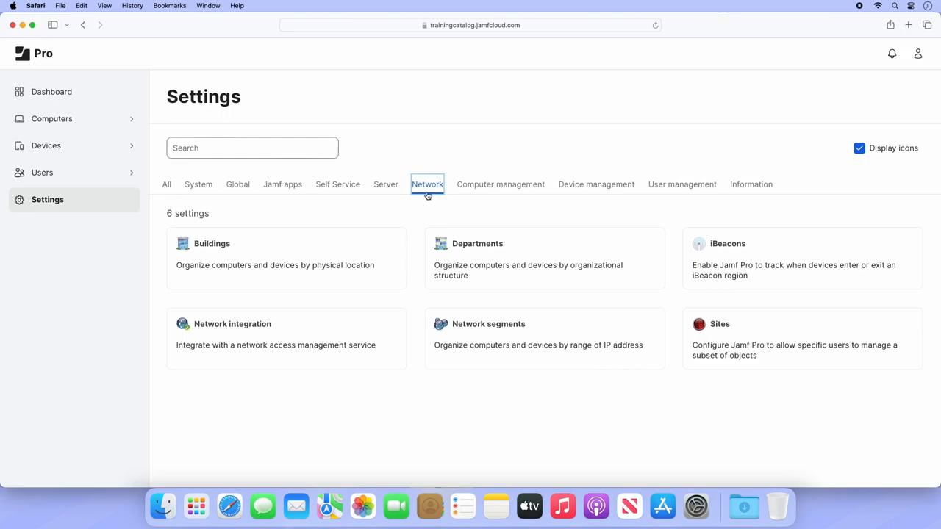
left_click(380, 237)
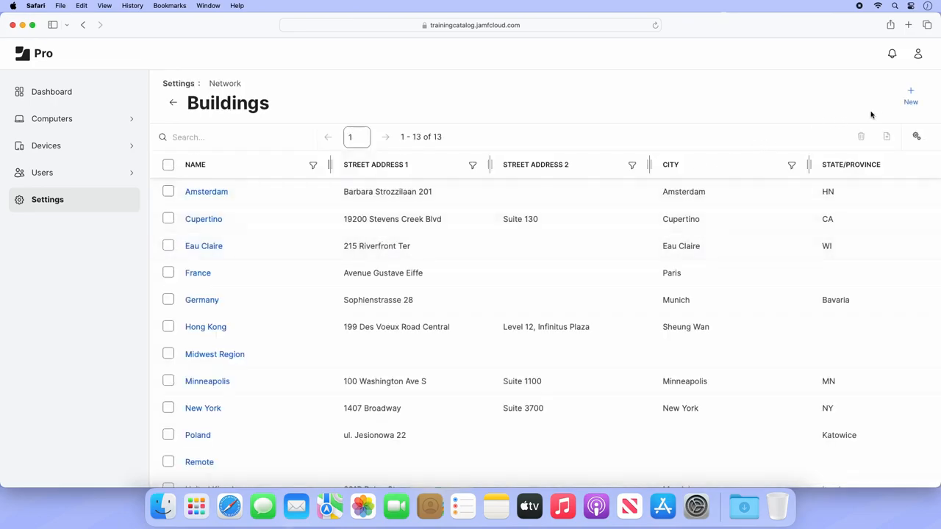
left_click(906, 104)
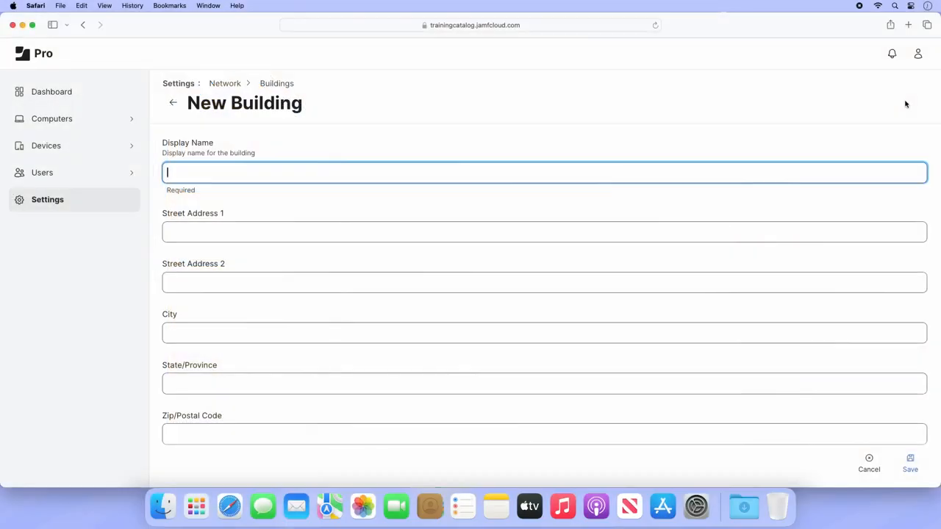
type("Tokyo")
left_click(905, 106)
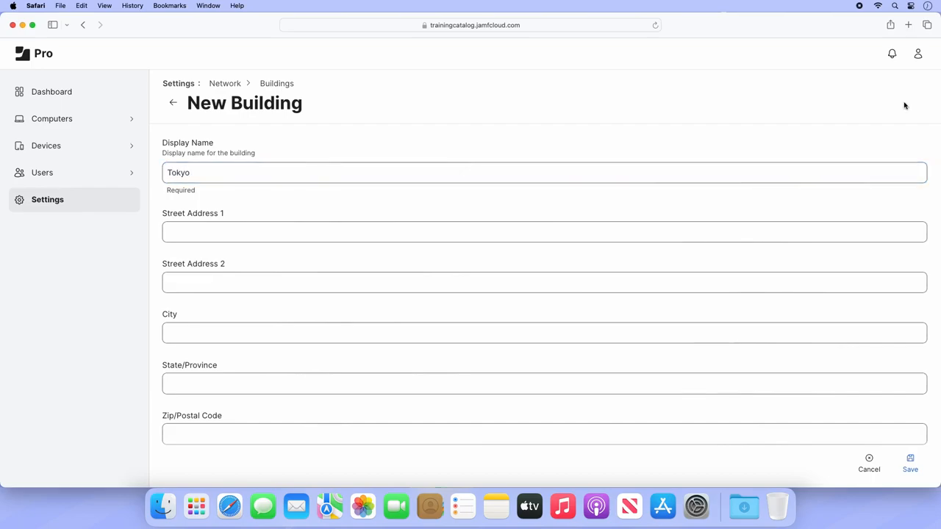
left_click(910, 460)
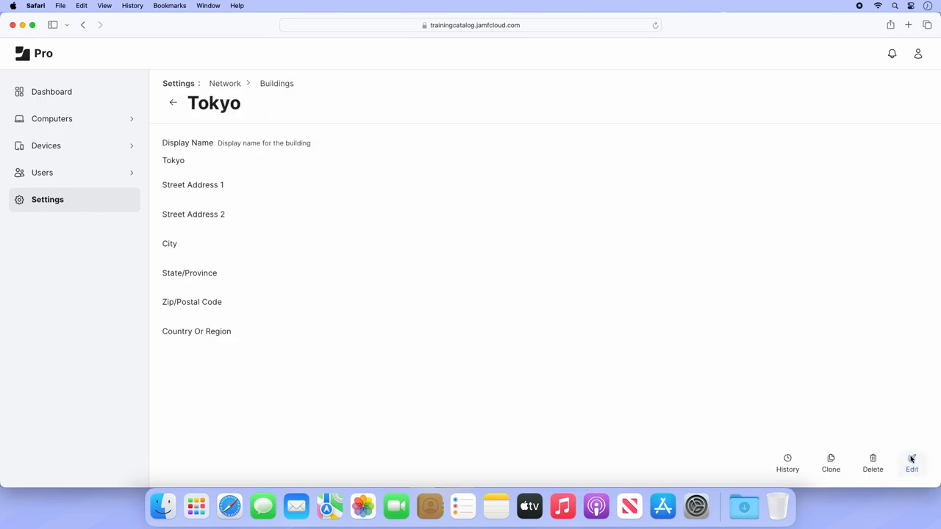
Step: Return to the network settings and create and save a new department with the display name Loaner
left_click(174, 103)
left_click(175, 103)
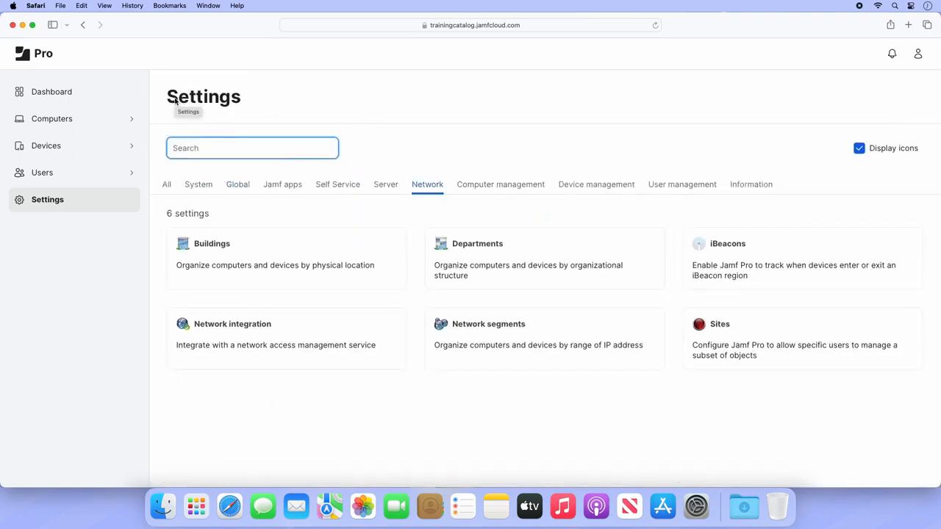
left_click(517, 246)
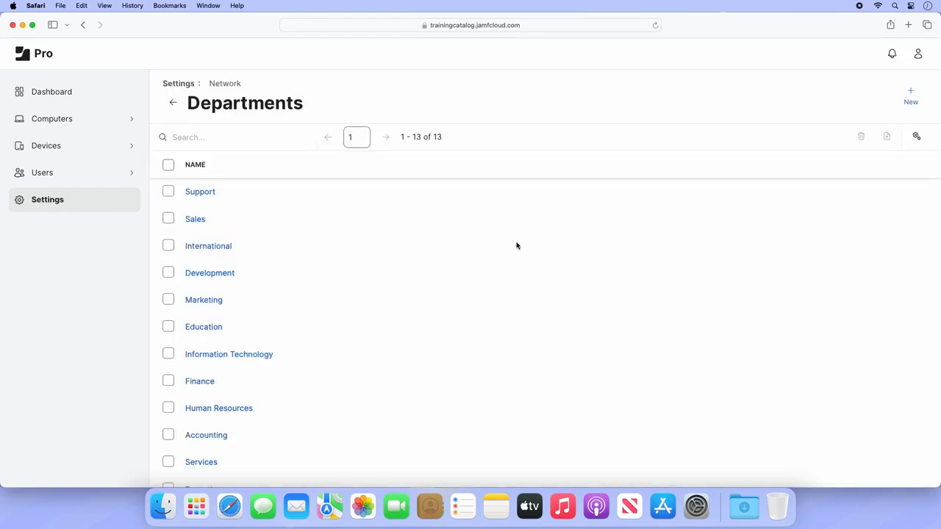
left_click(910, 106)
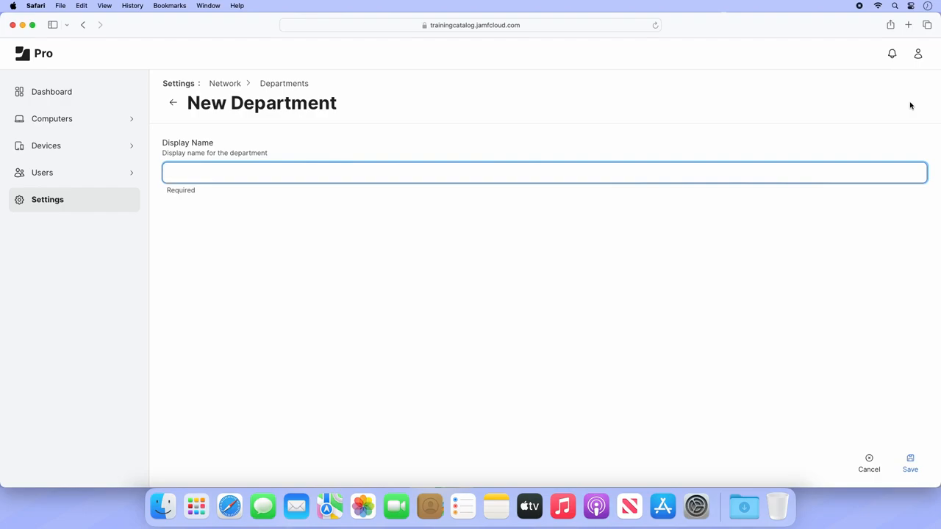
type("Loaner")
left_click(910, 106)
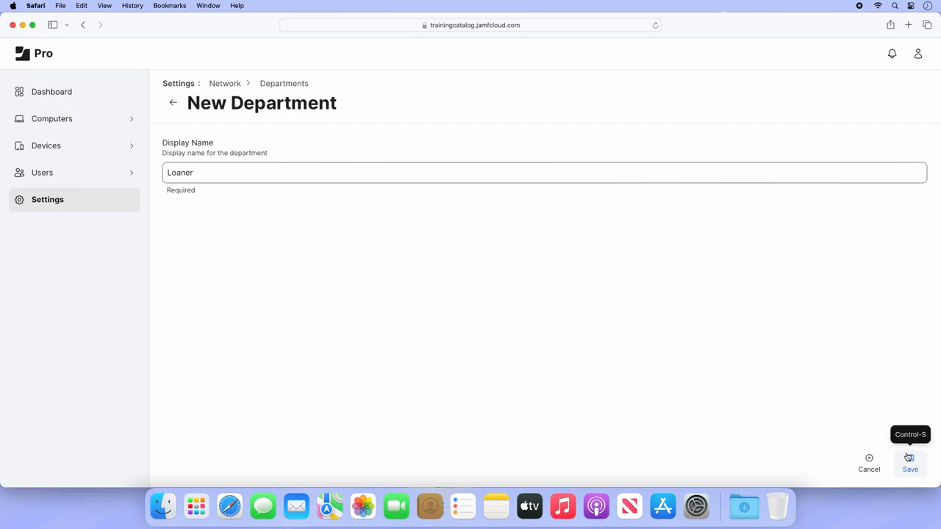
left_click(908, 459)
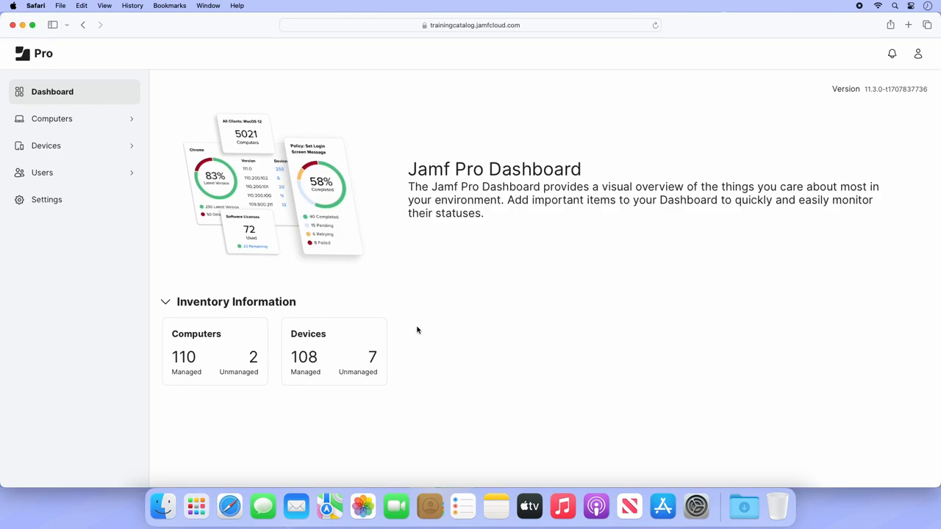
Step: List all computers in the inventory and open the User and Location details of the first Mac mini listed
left_click(92, 129)
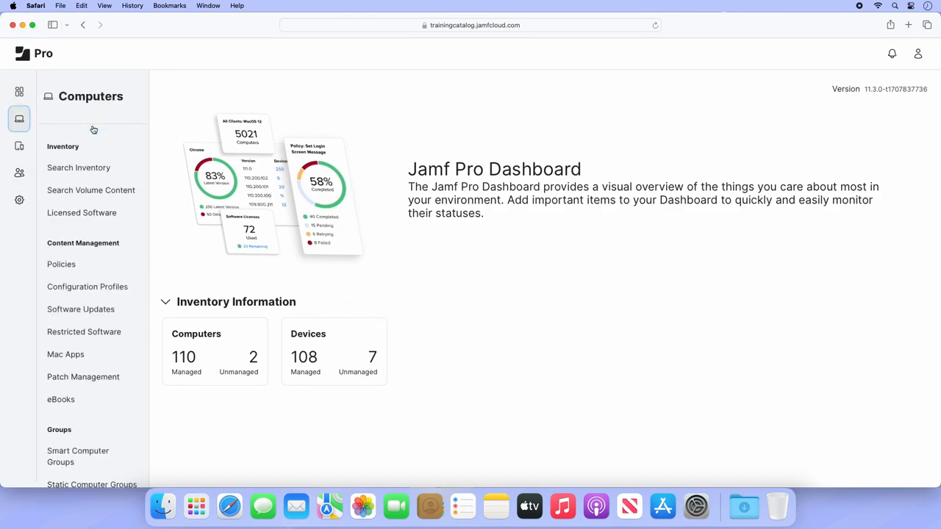
left_click(110, 168)
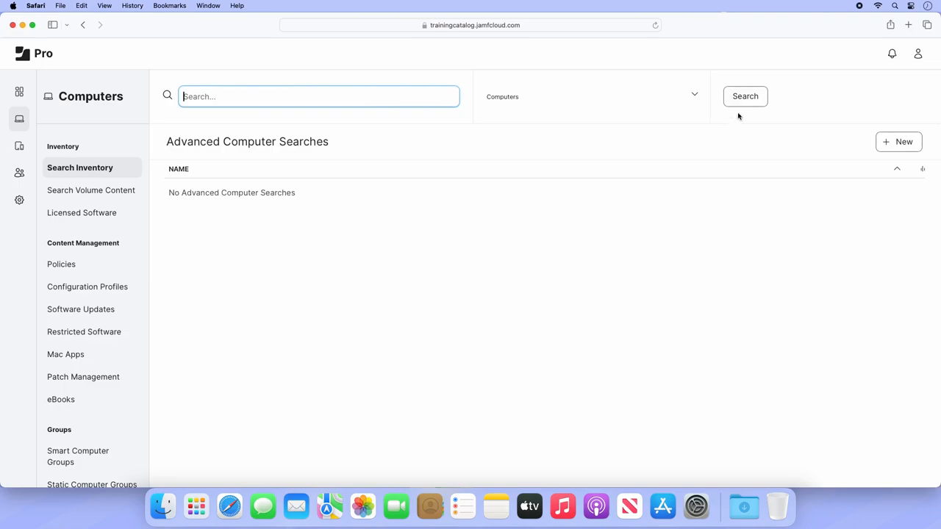
left_click(751, 100)
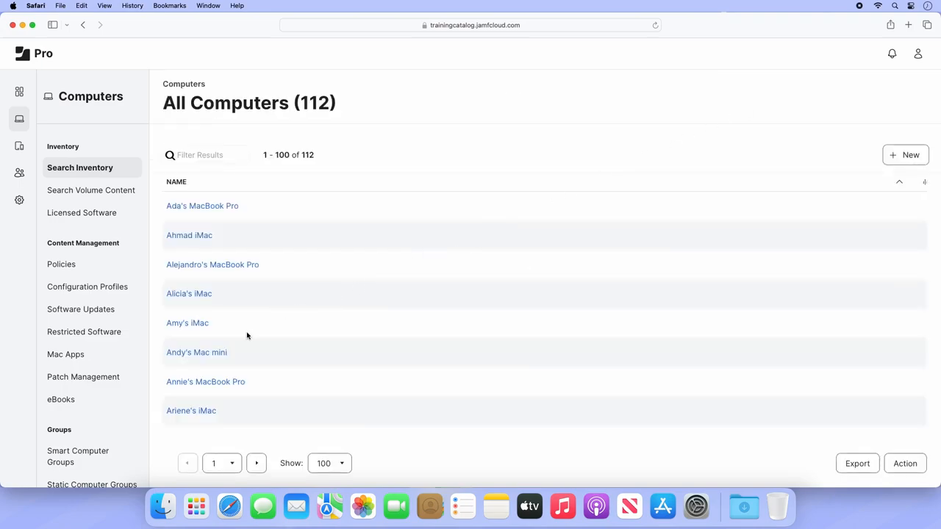
left_click(221, 353)
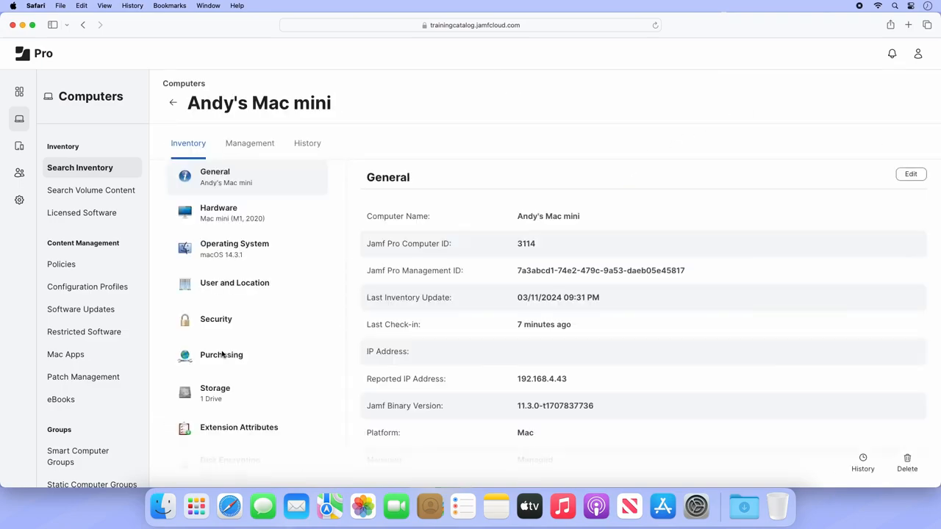
left_click(248, 293)
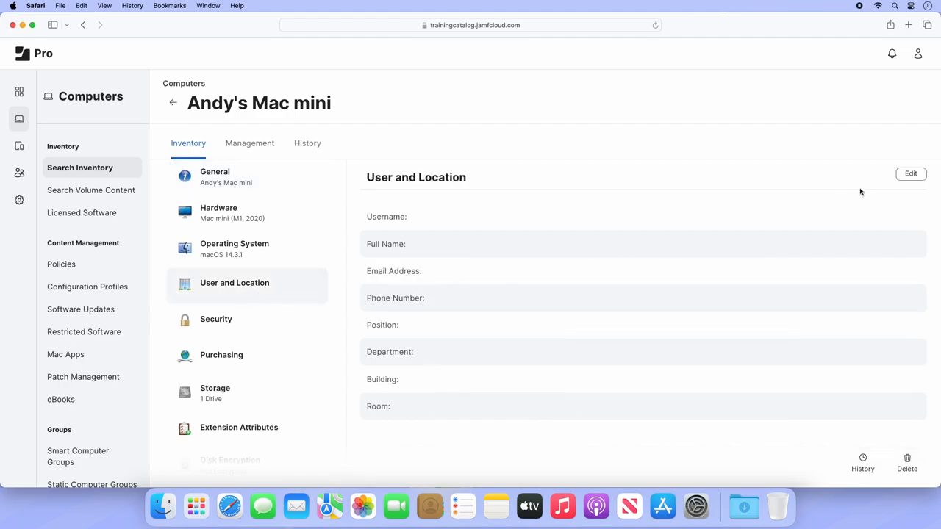
Step: Set the Mac mini's department to Loaner and its building to Tokyo, and save the user and location information
left_click(906, 178)
scroll(624, 369, "down", 5)
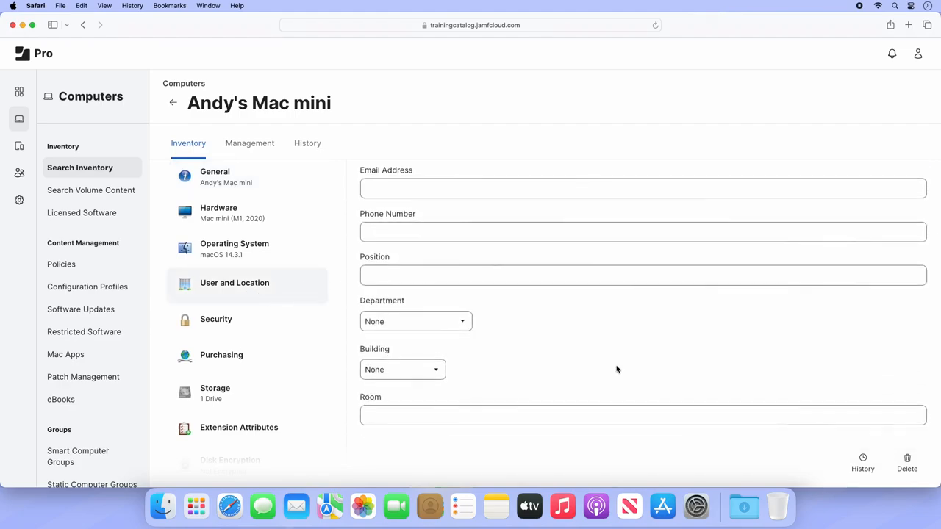
left_click(427, 320)
left_click(396, 445)
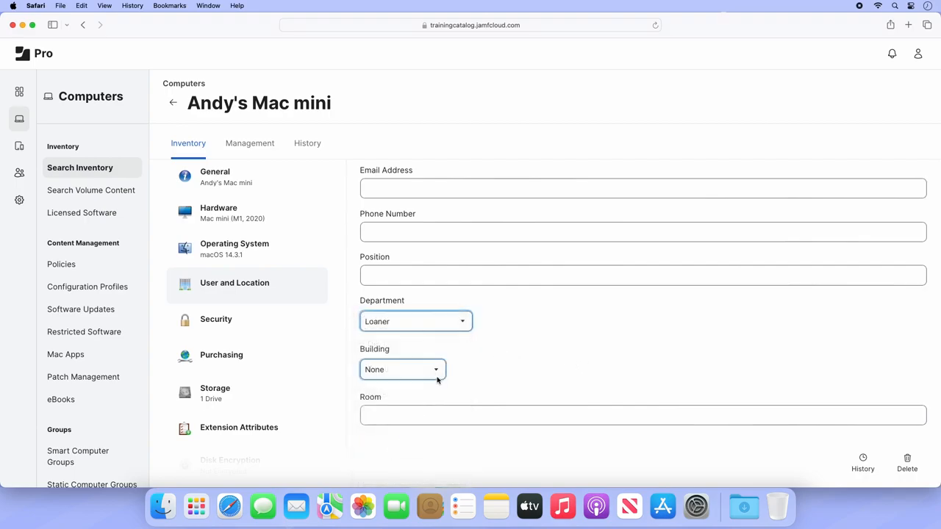
left_click(437, 369)
left_click(404, 450)
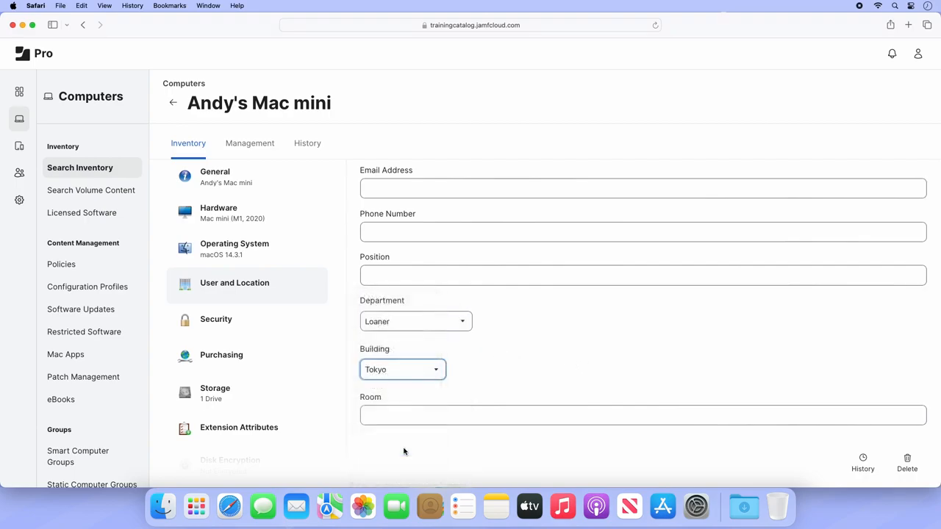
scroll(612, 341, "up", 3)
scroll(617, 336, "up", 3)
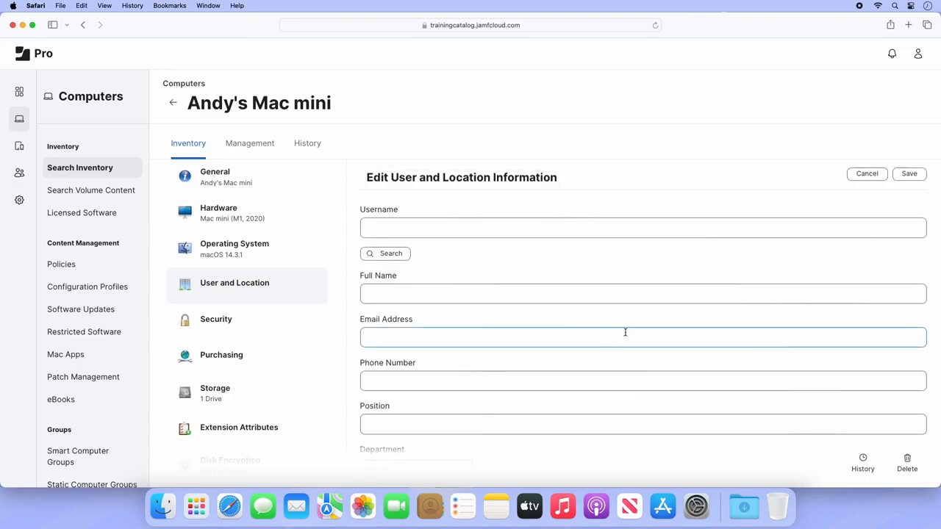
left_click(915, 181)
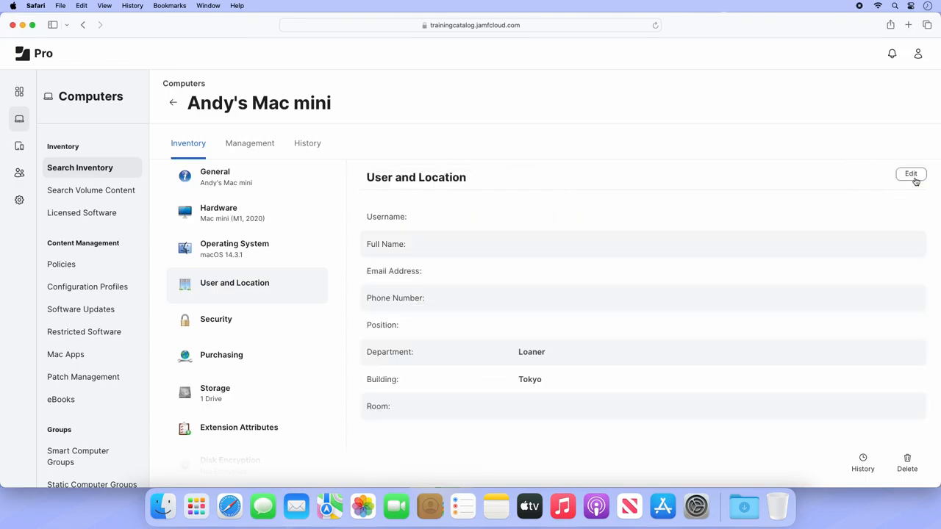